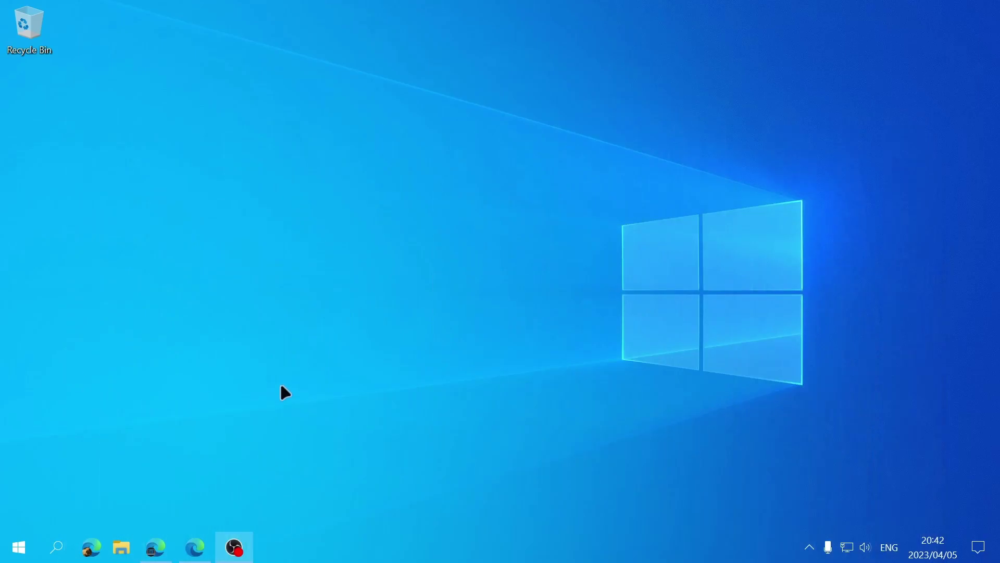
left_click(195, 547)
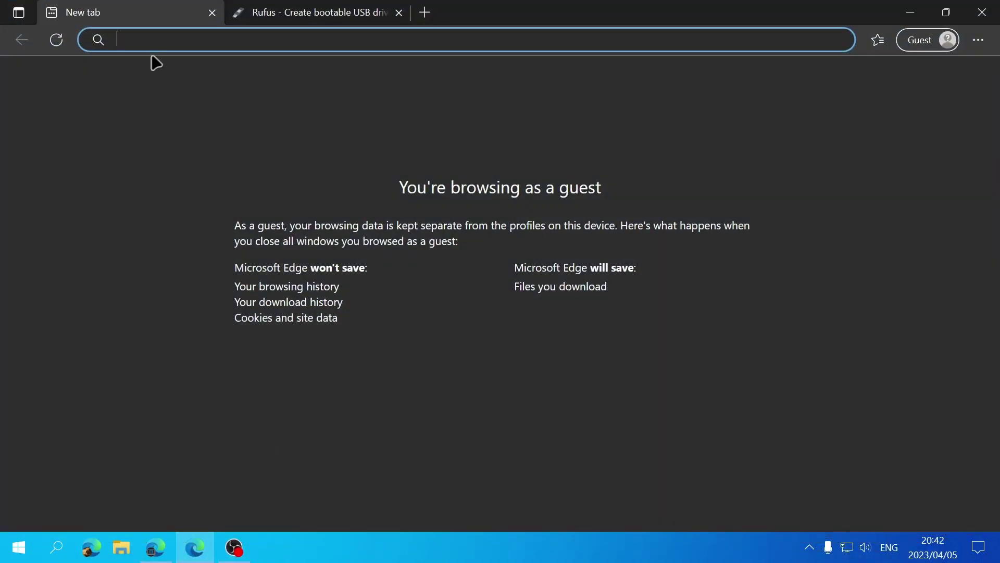
type("w")
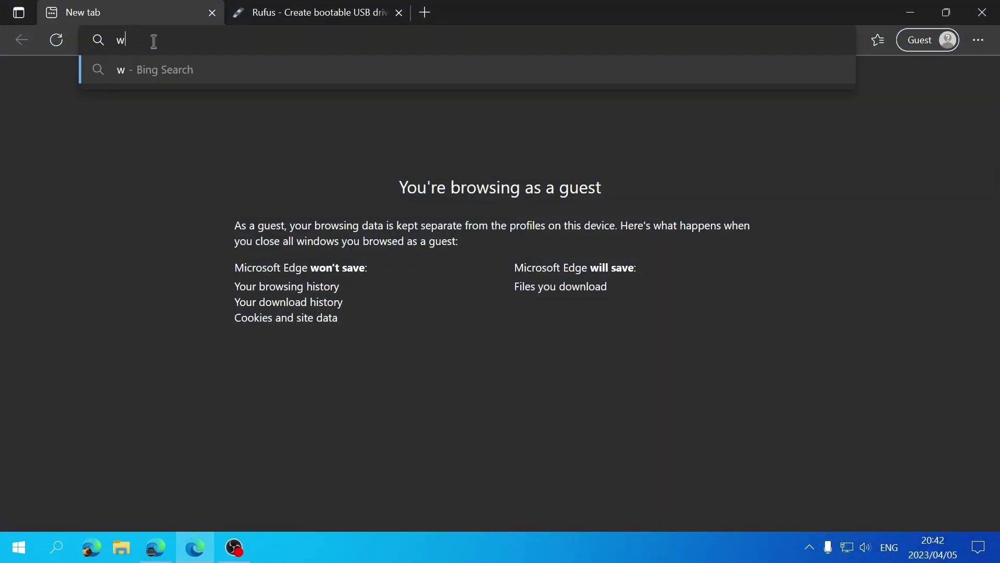
type("ww.microsoft.com")
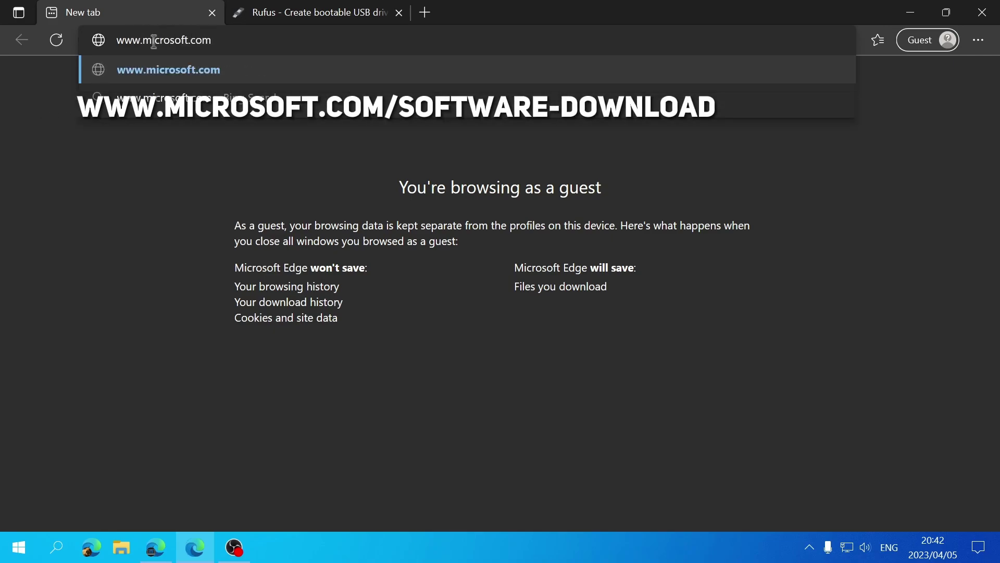
type("/software-download")
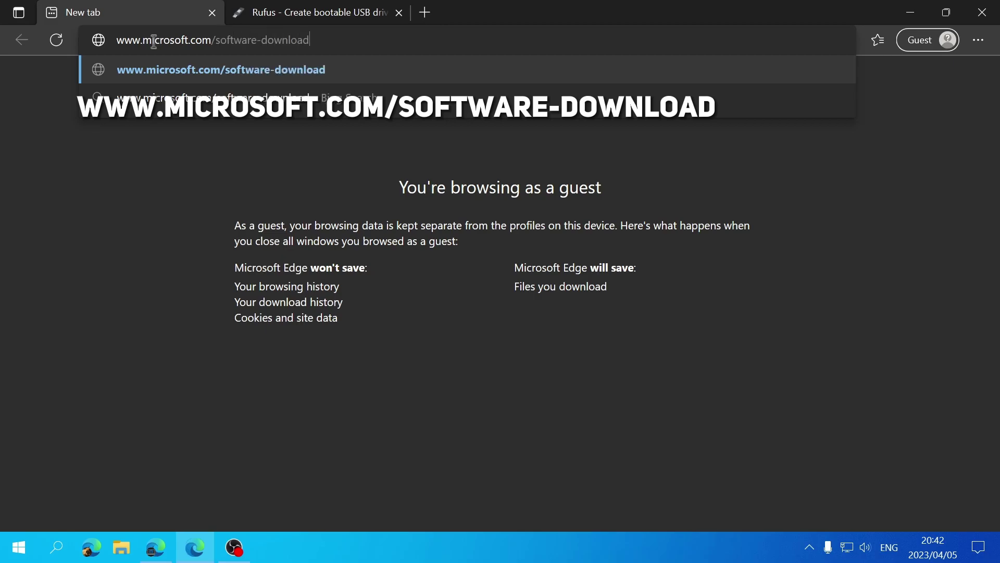
key("Return")
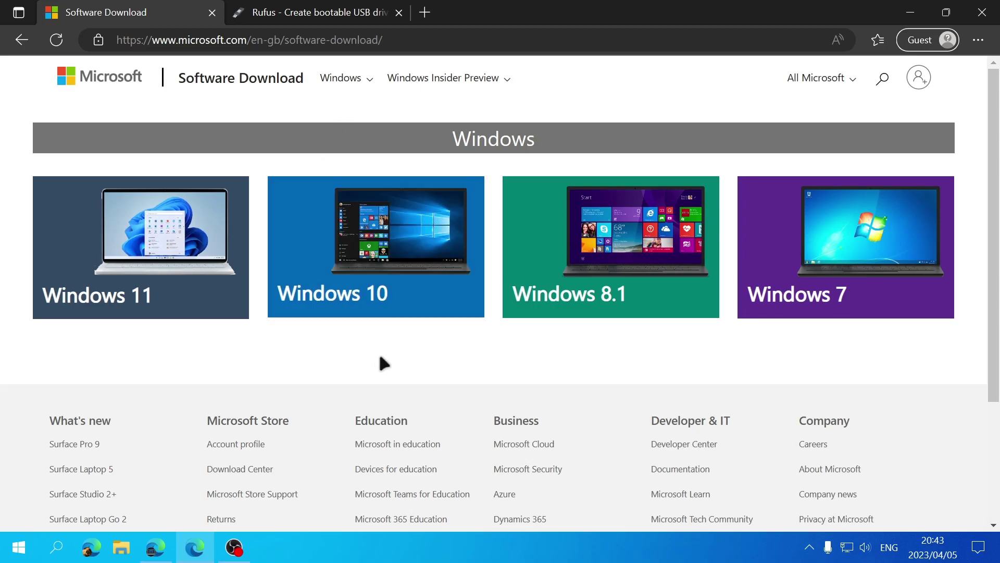
Download MediaCreationTool22H2.exe from the Windows 10 download page and run it
left_click(358, 268)
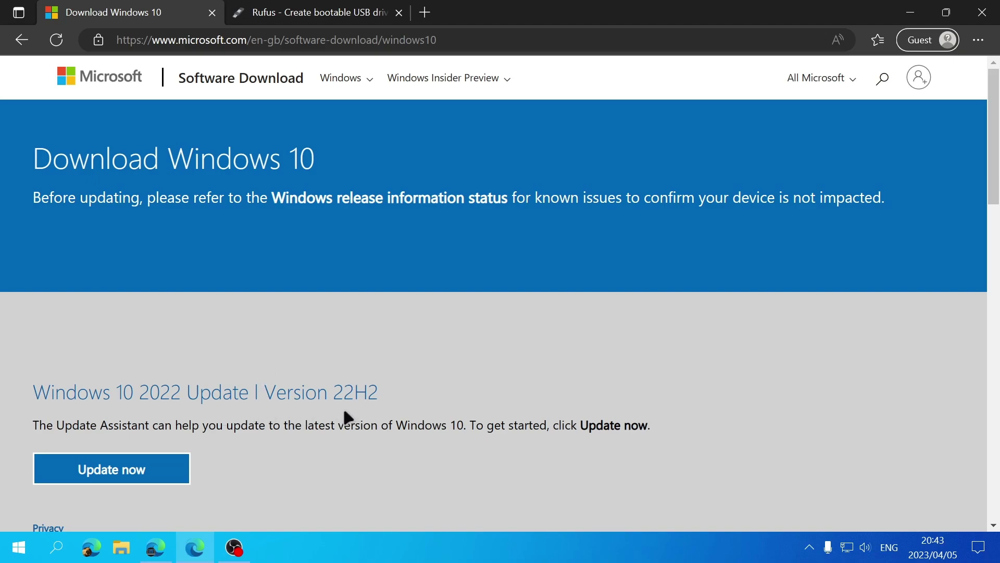
scroll(342, 409, "down", 3)
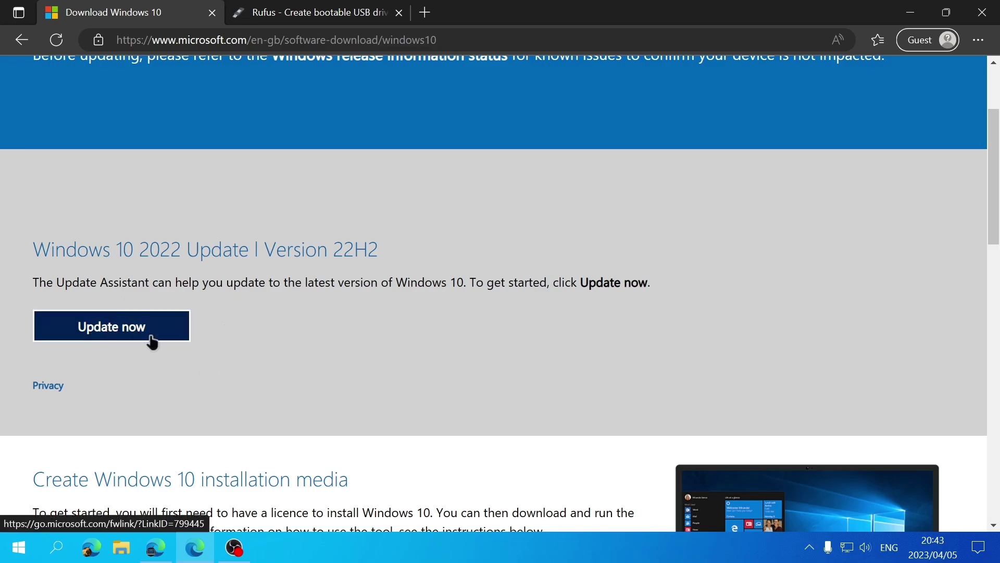
scroll(269, 348, "down", 6)
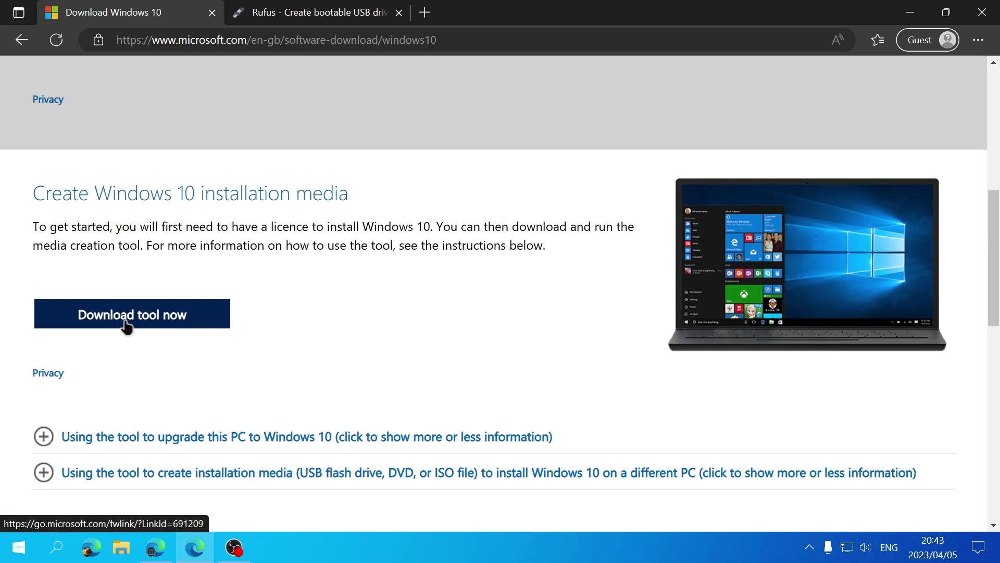
left_click(127, 327)
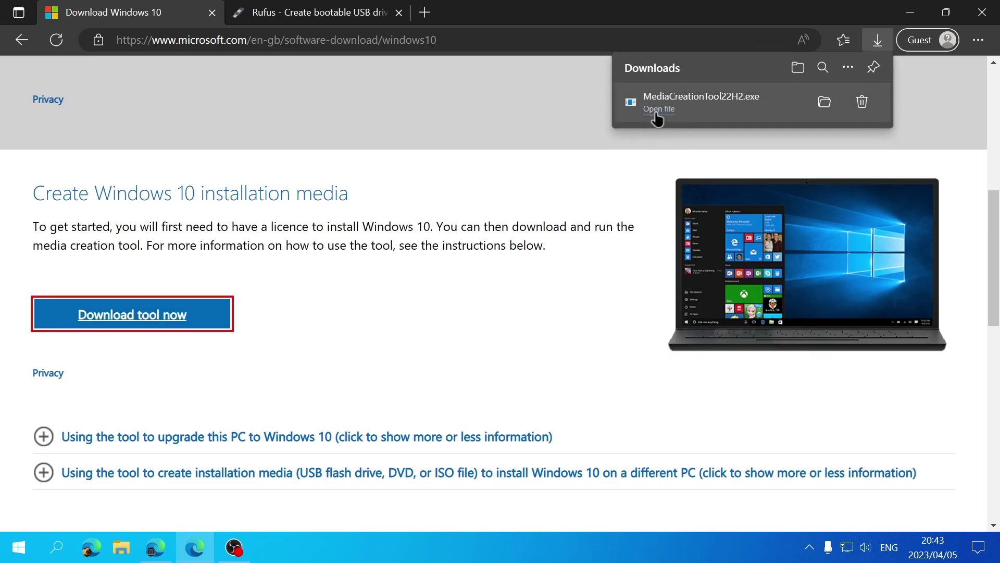
left_click(659, 109)
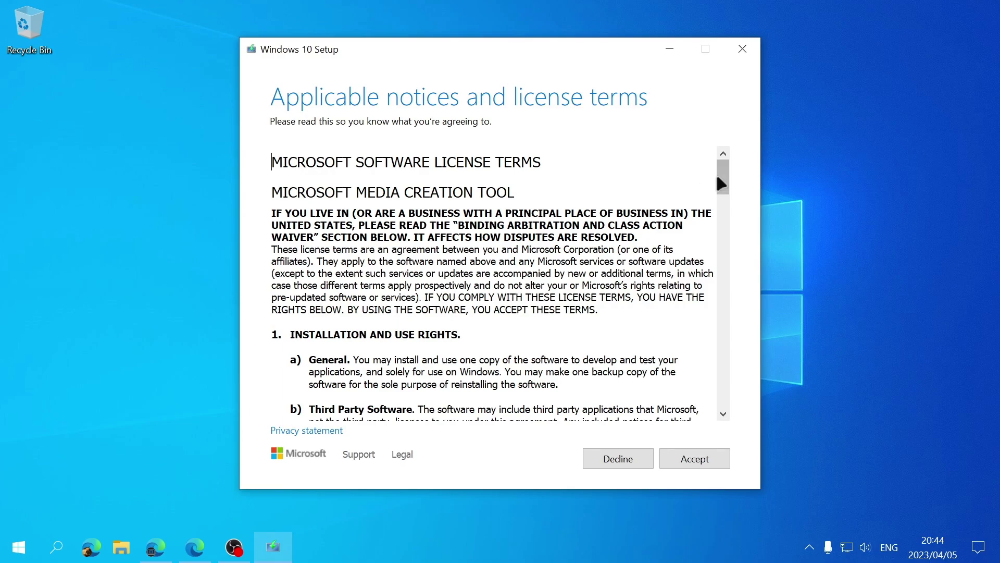
Accept the Windows 10 Setup license terms
scroll(720, 173, "down", 1)
scroll(720, 173, "up", 1)
left_click(696, 460)
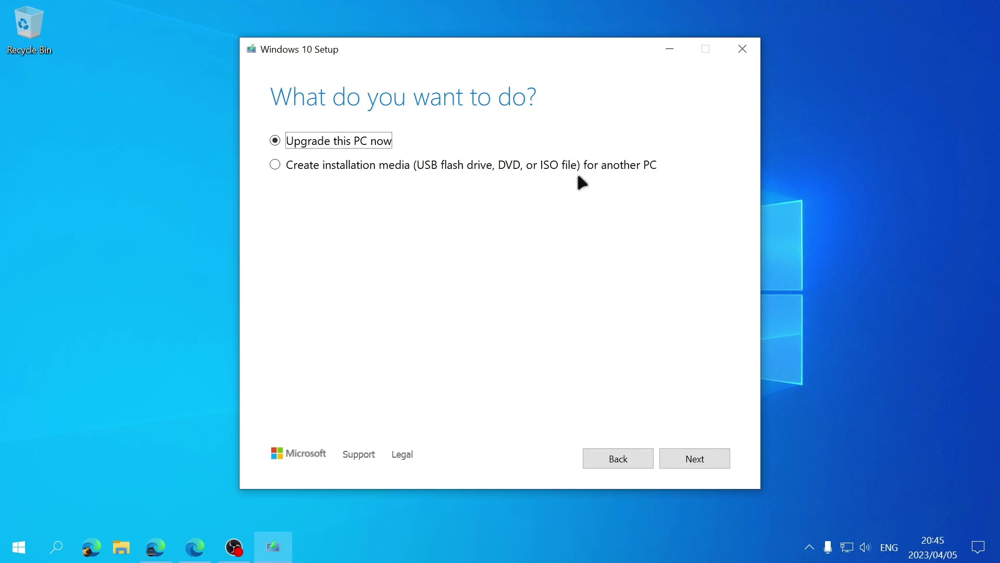
Choose to create installation media for another PC and proceed to the language and edition page
left_click(275, 165)
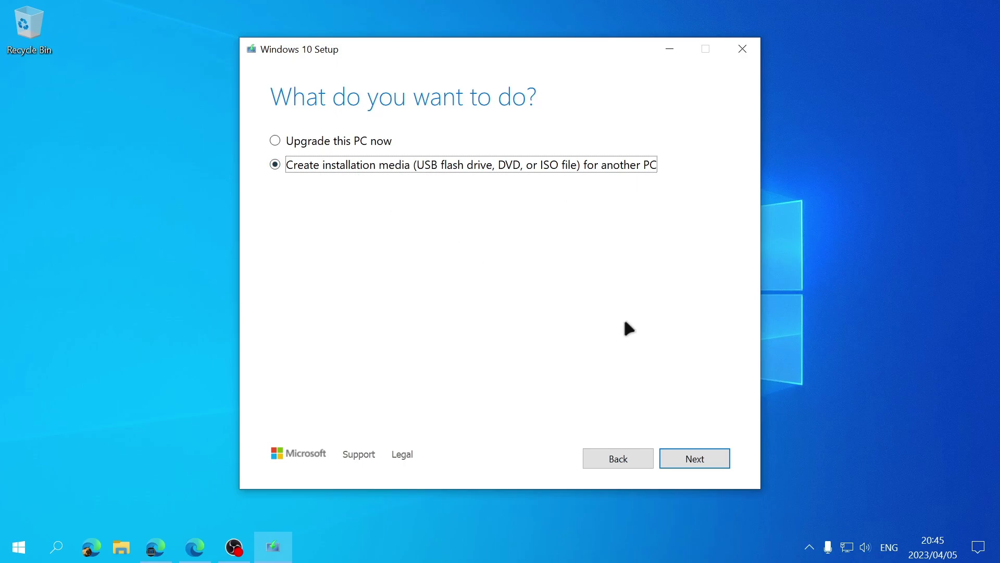
left_click(695, 457)
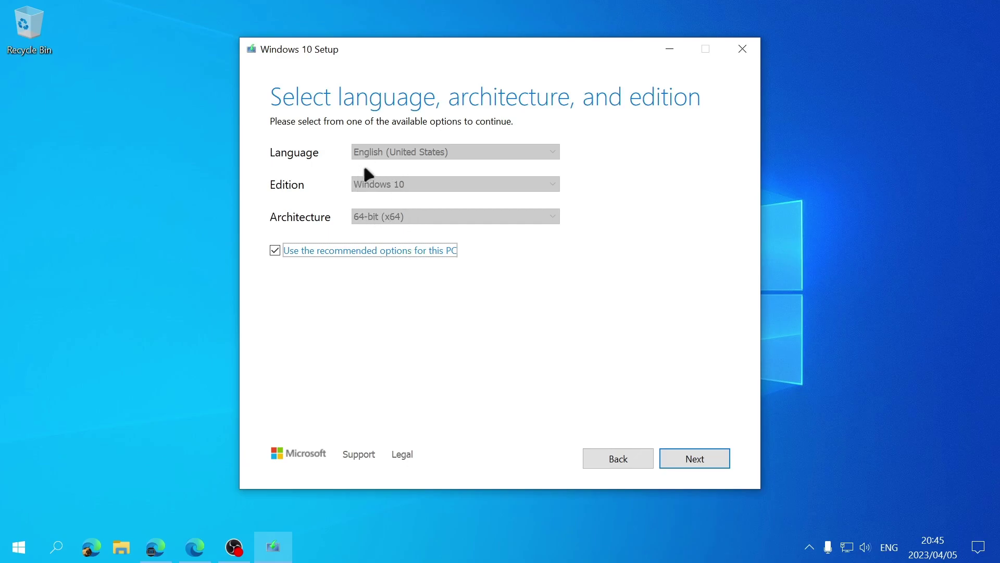
Confirm English (United States), Windows 10, 64-bit (x64) with the recommended options, and proceed to the media choice page
left_click(275, 250)
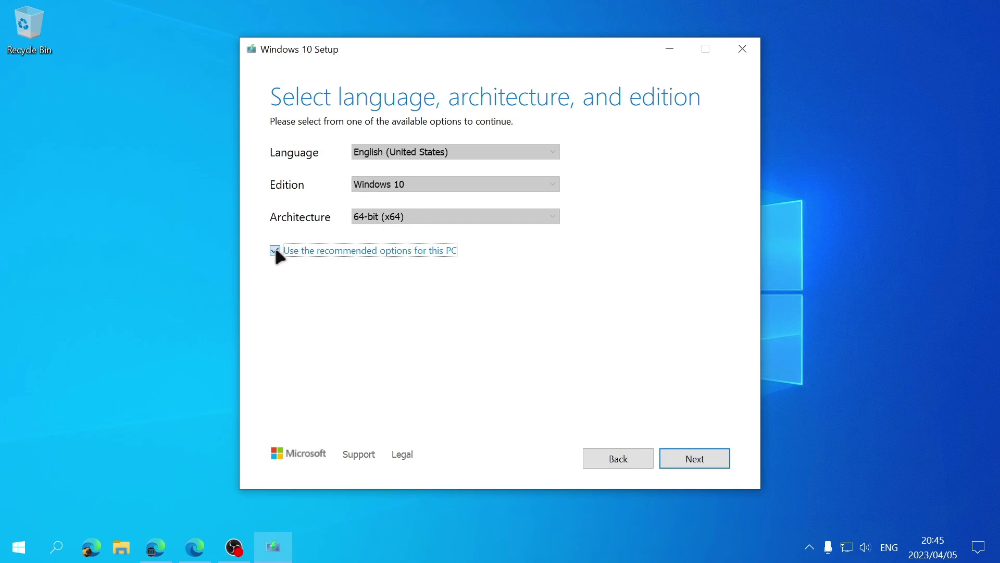
left_click(394, 153)
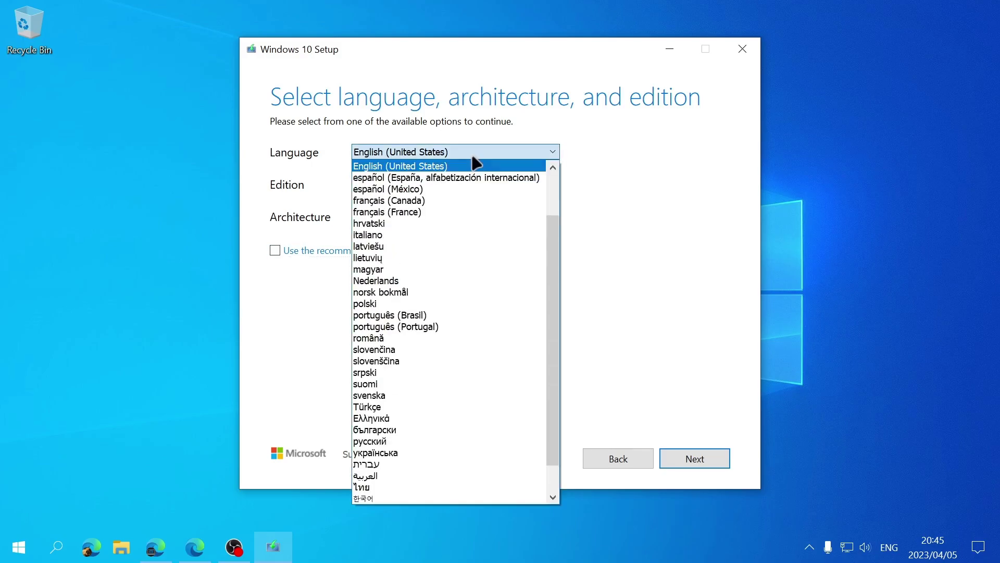
left_click(473, 157)
left_click(458, 184)
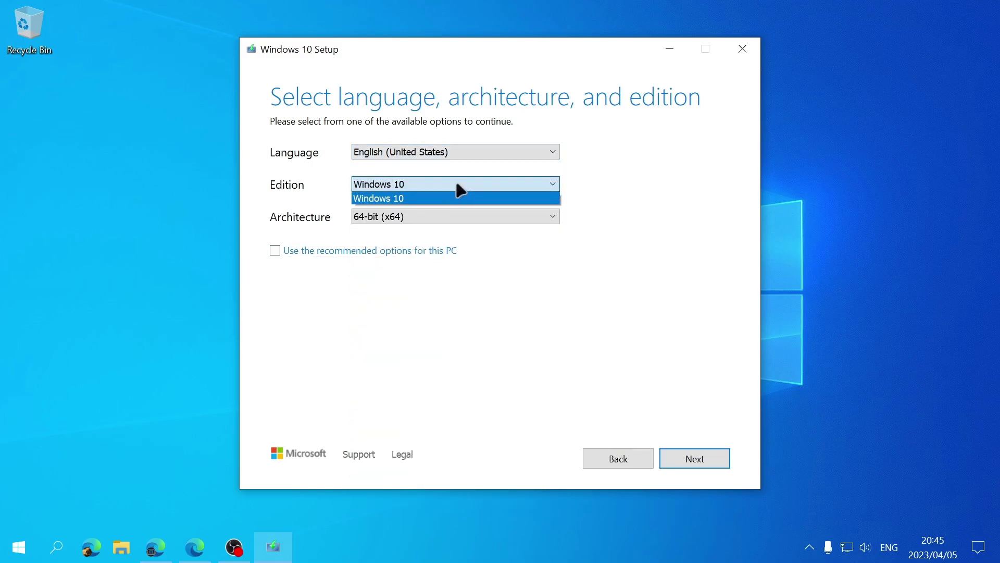
left_click(440, 185)
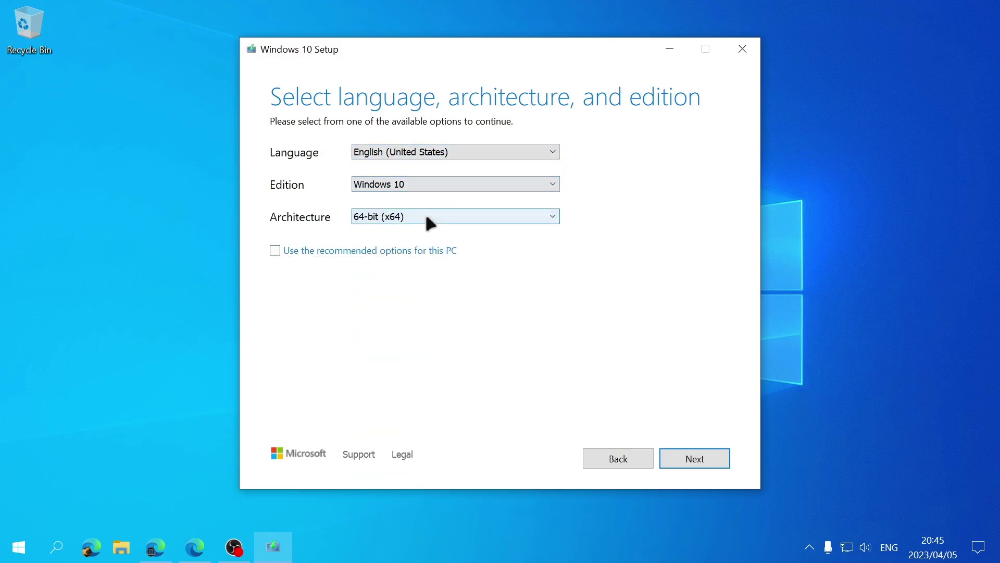
left_click(440, 216)
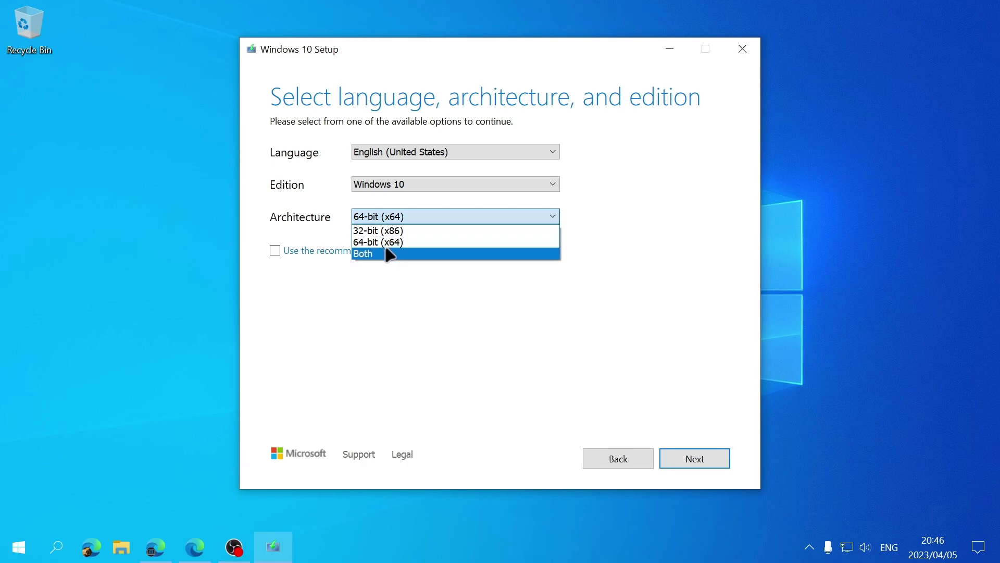
left_click(334, 257)
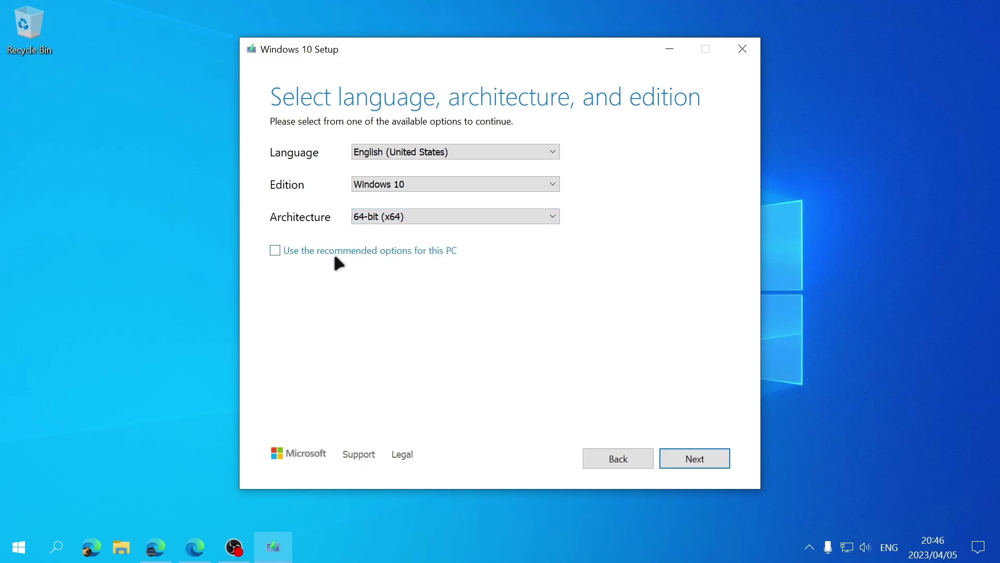
left_click(274, 250)
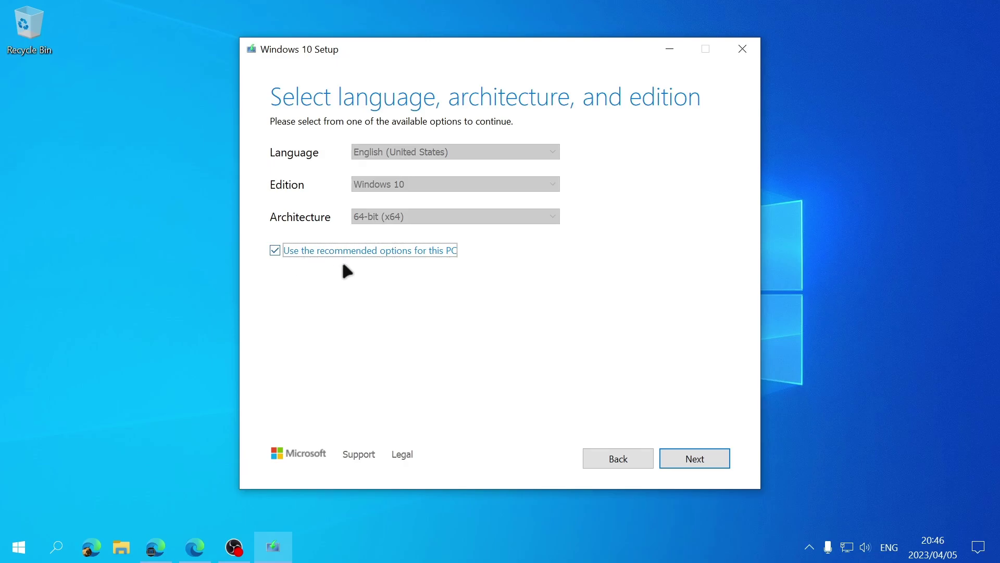
left_click(694, 458)
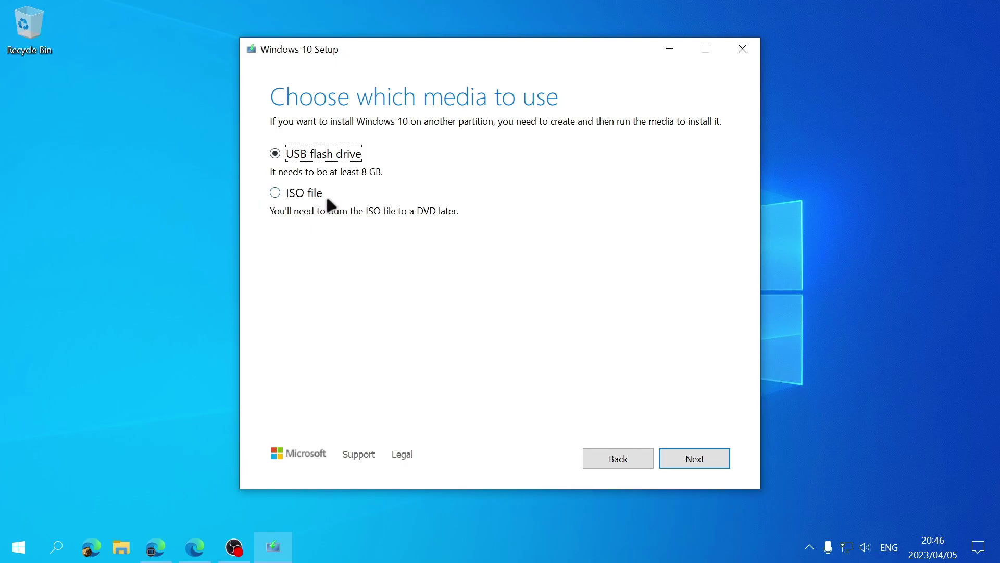
Choose ISO file and save it to the Desktop as 'US22H2 - x64'
left_click(274, 194)
left_click(694, 461)
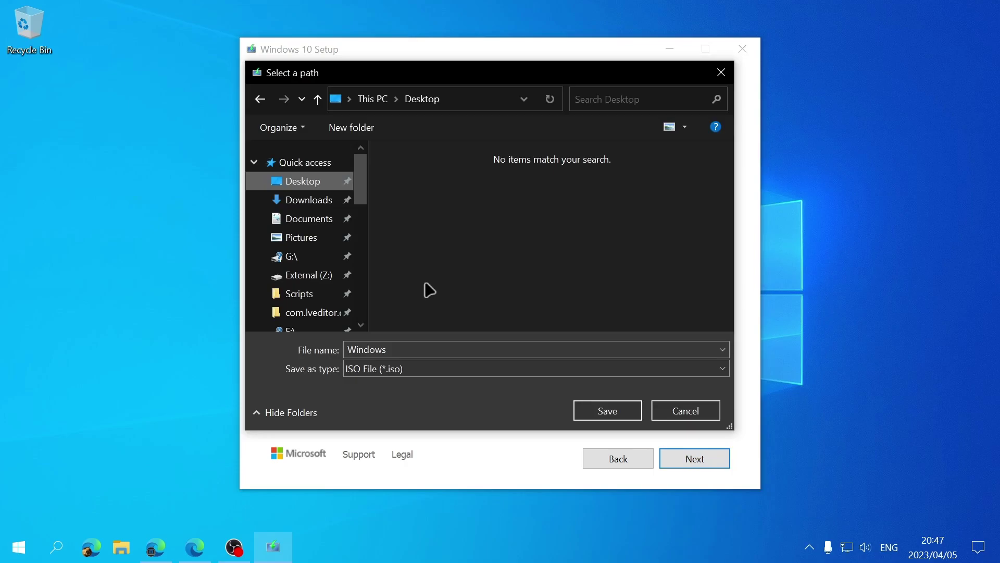
double_click(396, 352)
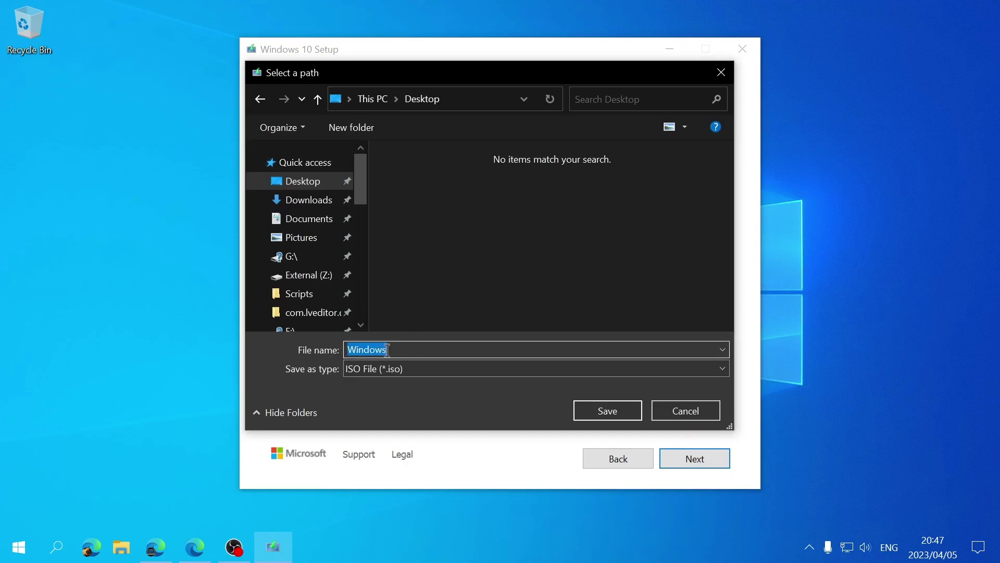
type("US")
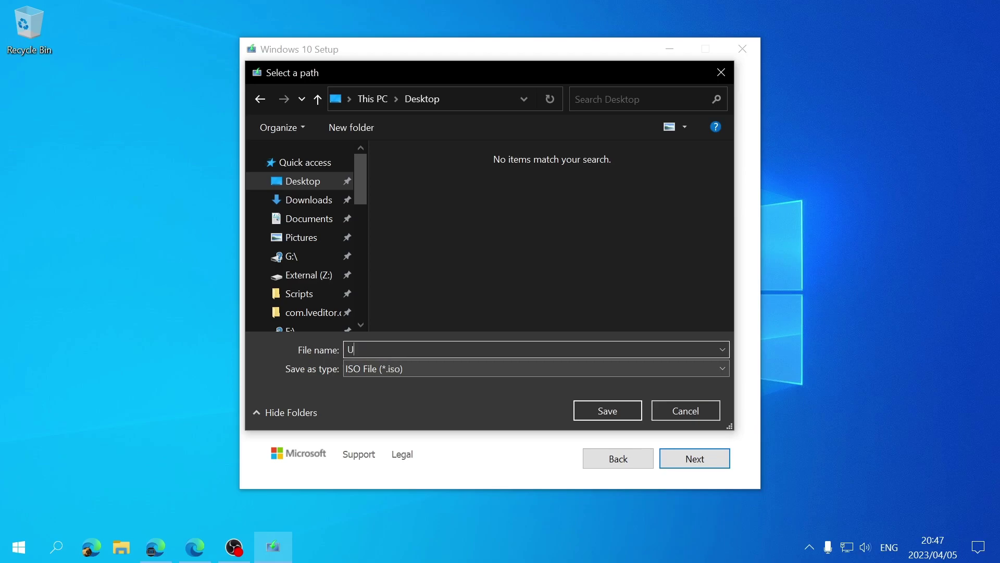
type("22H2 - x64")
left_click(607, 413)
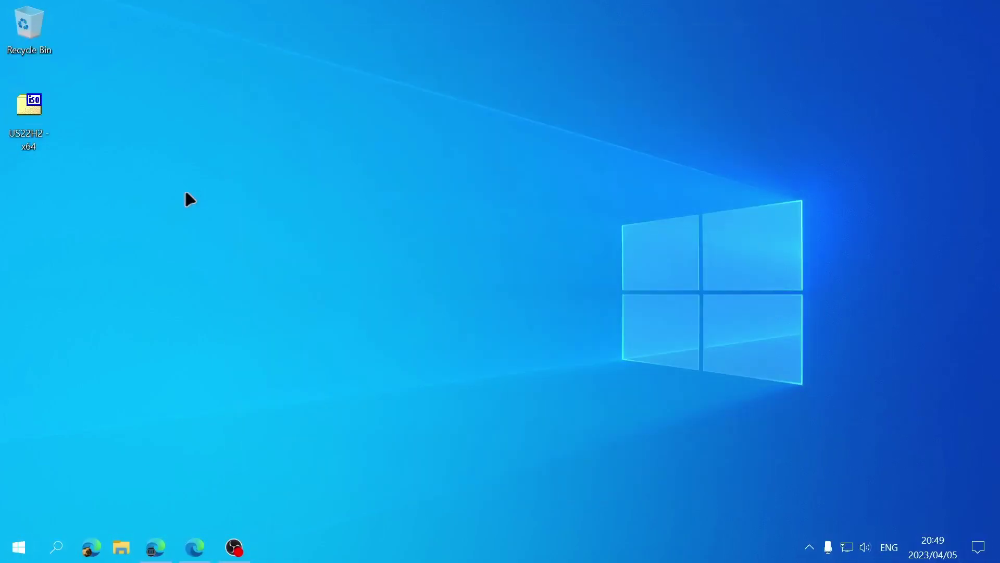
Mount the US22H2 - x64 ISO by opening it with Windows Explorer
right_click(36, 119)
mouse_move(91, 34)
left_click(305, 84)
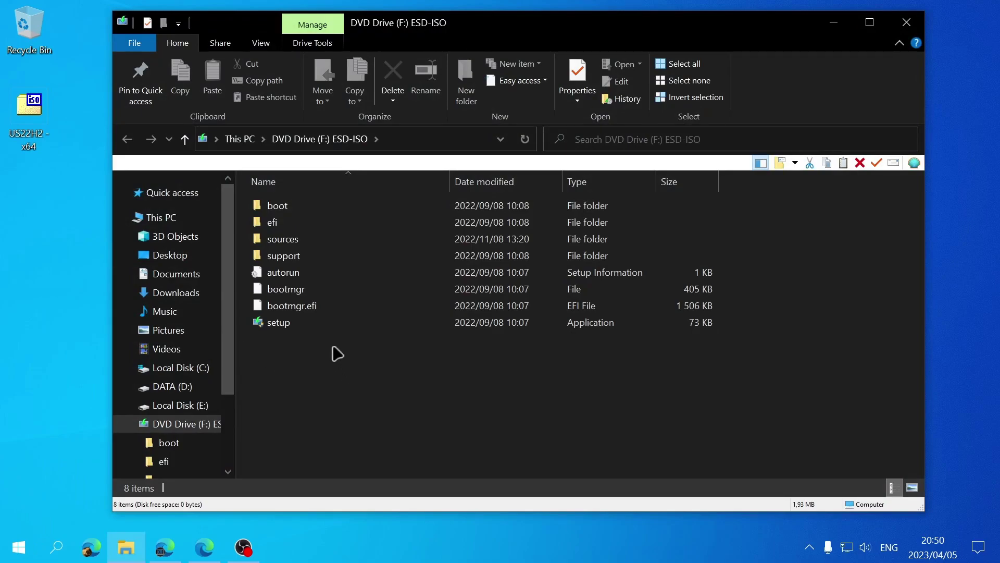
Launch setup from the mounted ISO, decline updates, cancel it, and close the drive window
left_click(278, 323)
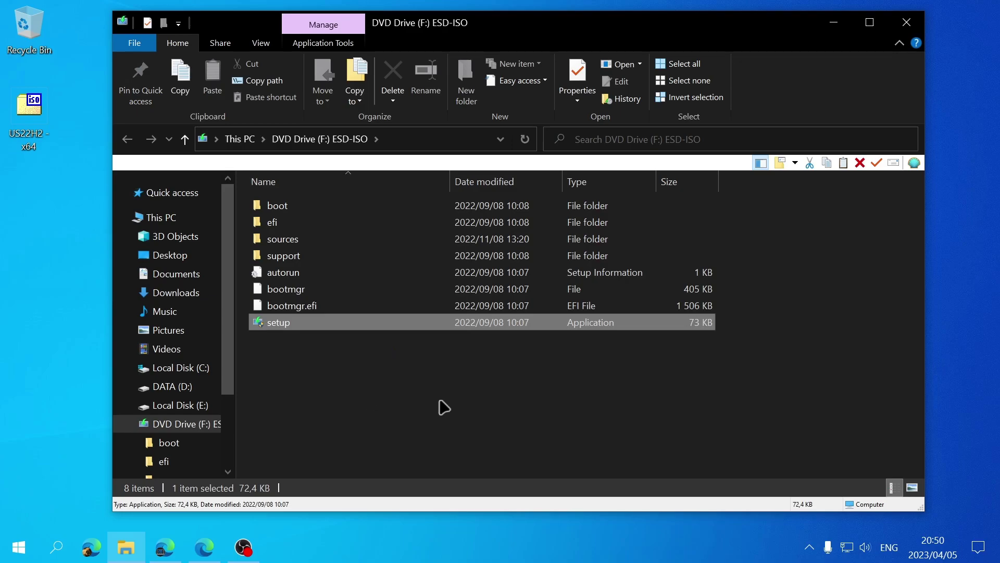
key("Return")
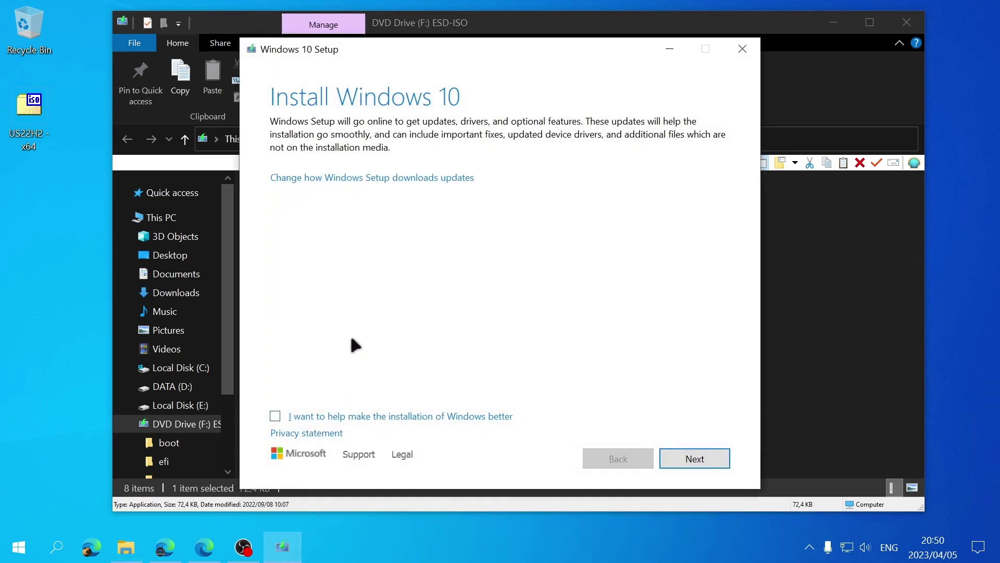
left_click(372, 178)
left_click(310, 218)
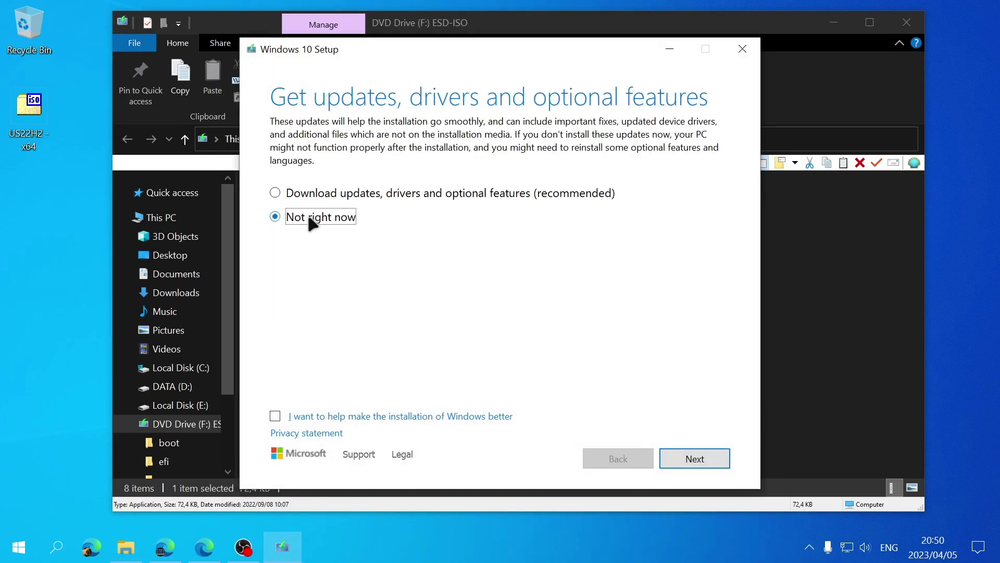
left_click(696, 458)
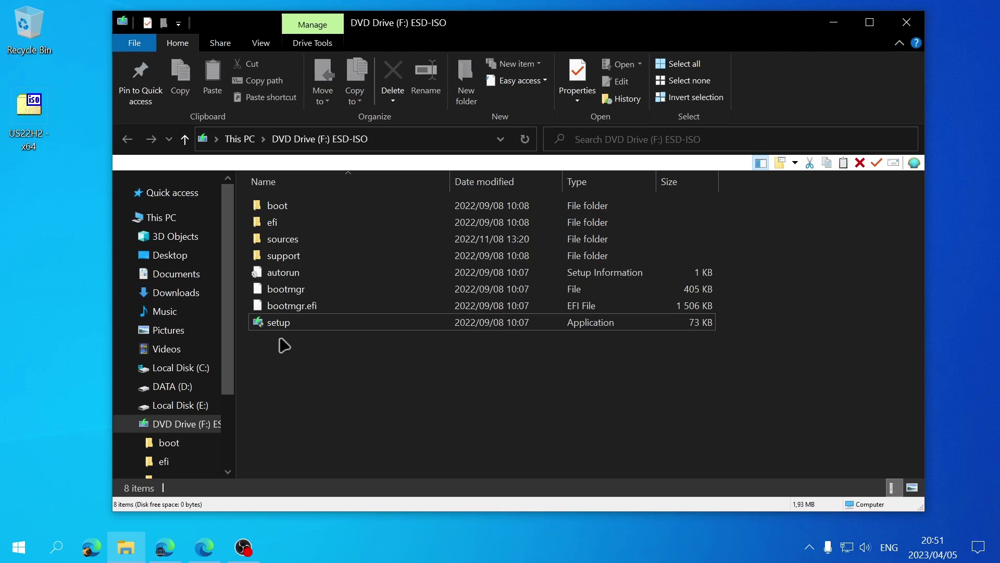
key("alt+F4")
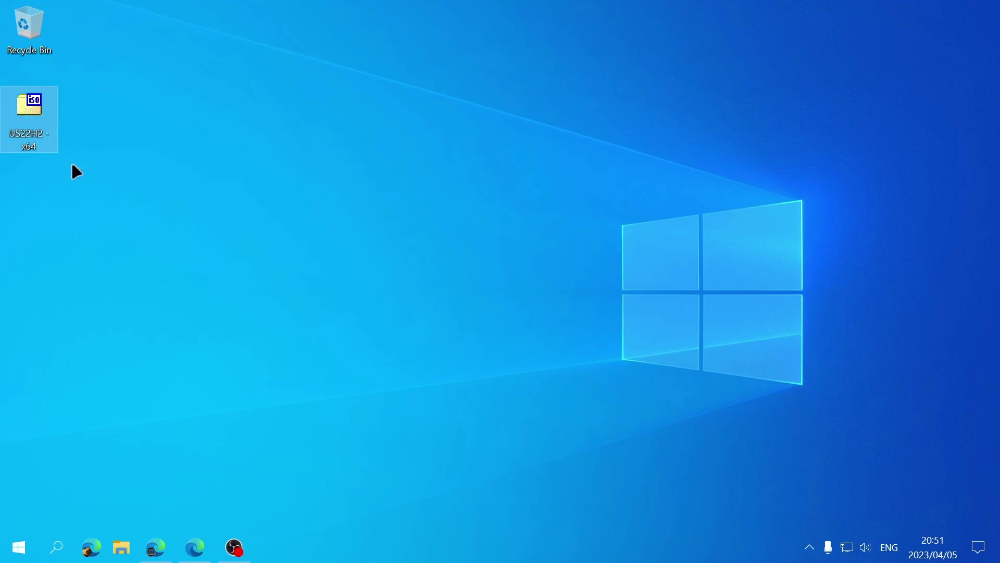
Bring Edge back and look over the Rufus website tab
key("alt+Tab")
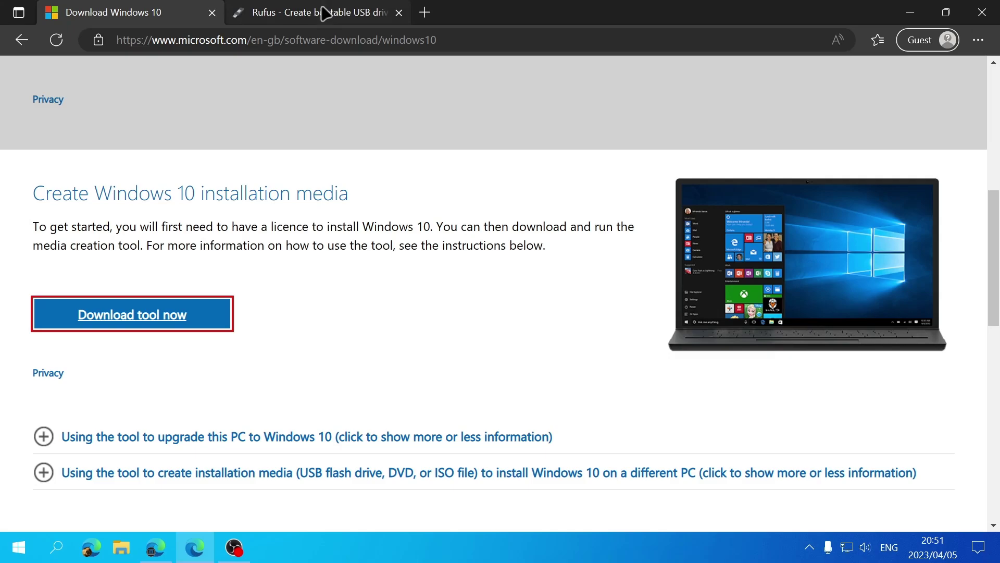
left_click(323, 13)
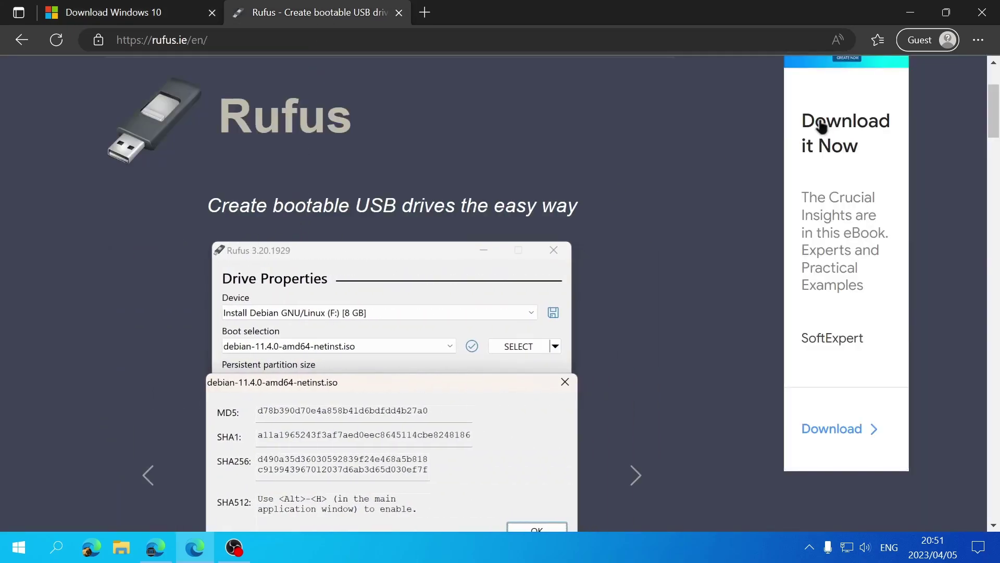
left_click_drag(997, 110, 726, 127)
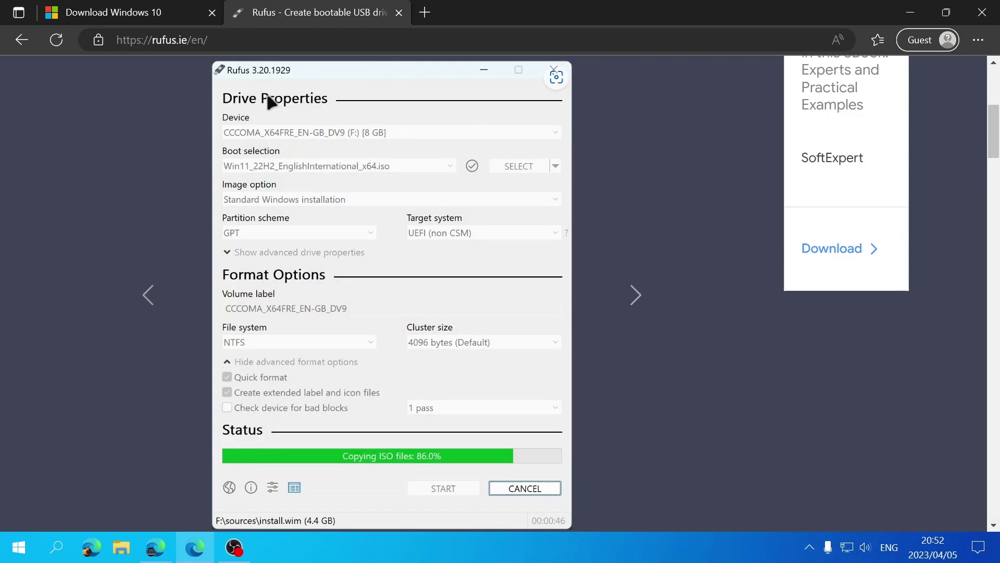
Return to the Microsoft Download Windows 10 tab
left_click(156, 14)
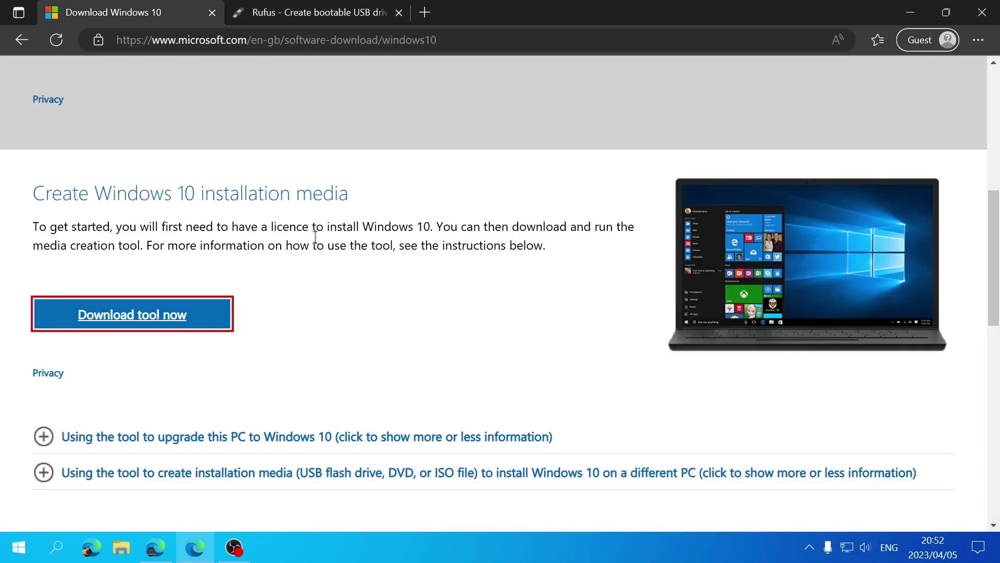
scroll(313, 241, "up", 5)
scroll(307, 247, "down", 5)
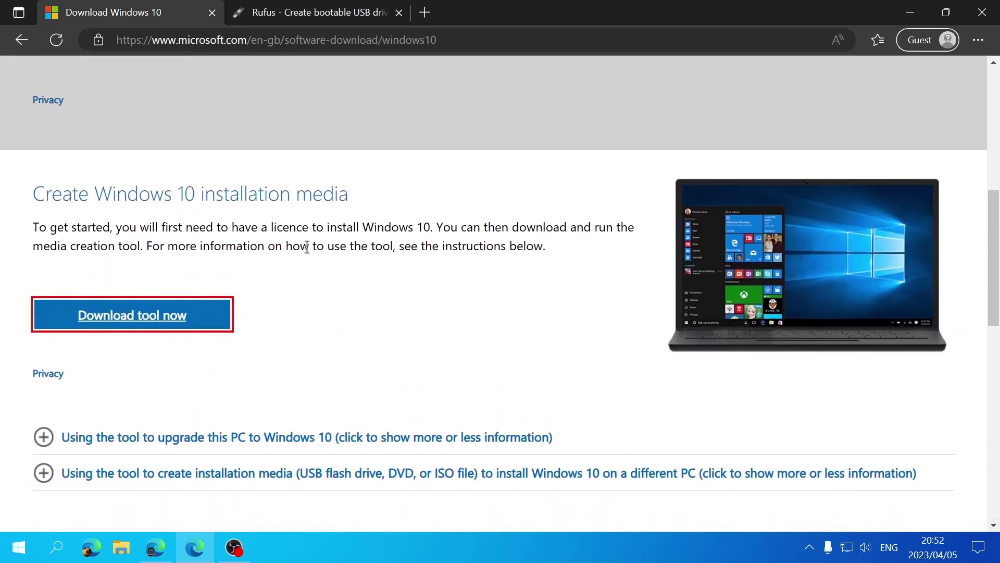